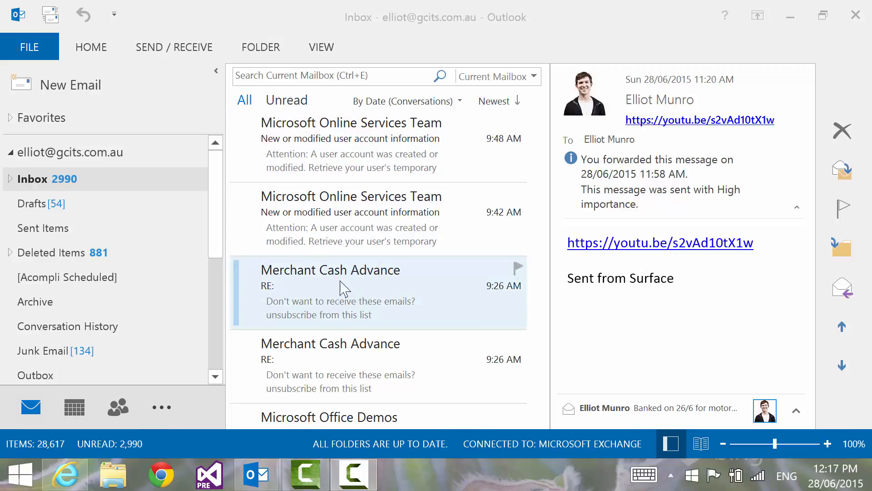
# Step: Create a rule that always moves messages from Merchant Cash Advance to the Deleted Items folder
pyautogui.rightClick(373, 278)
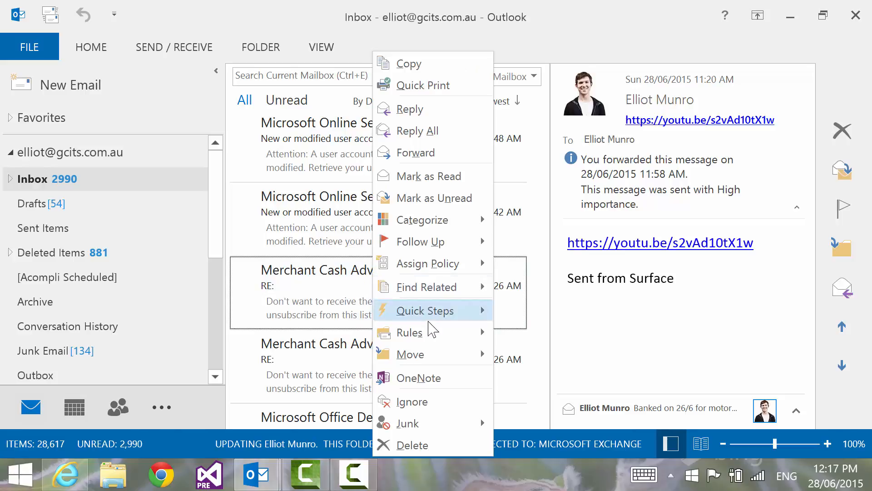
pyautogui.moveTo(432, 334)
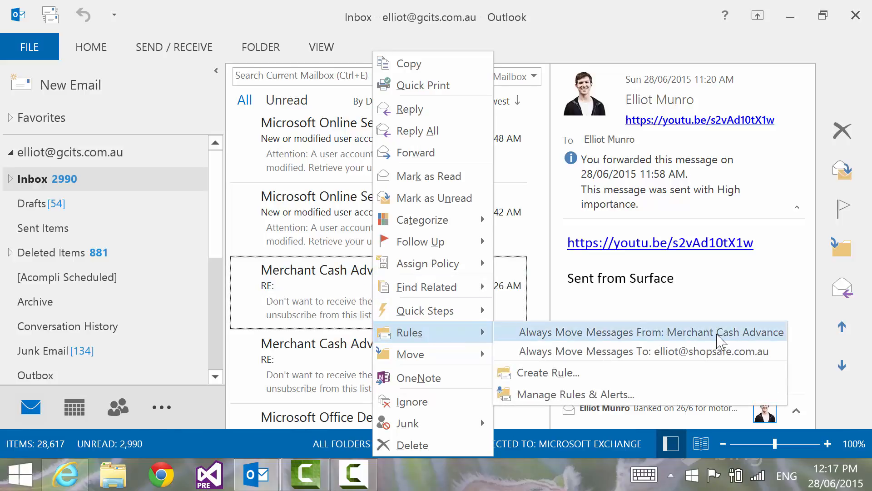
pyautogui.click(547, 336)
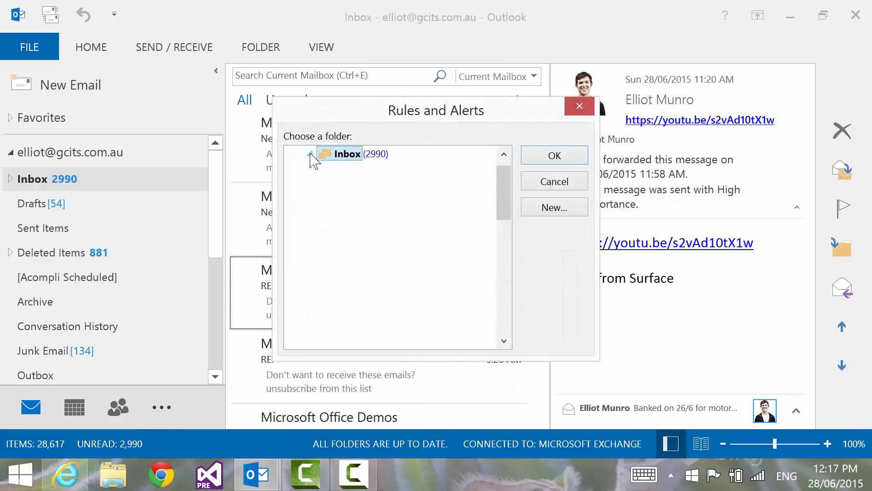
pyautogui.click(368, 197)
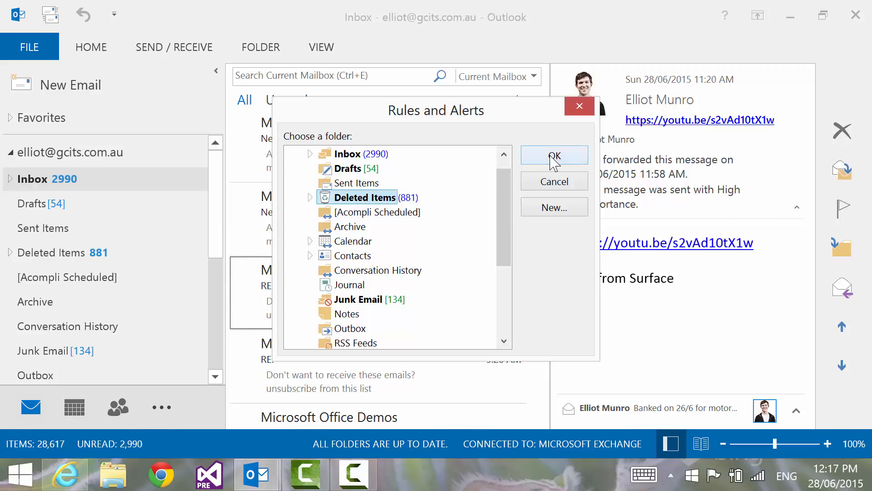
pyautogui.click(551, 157)
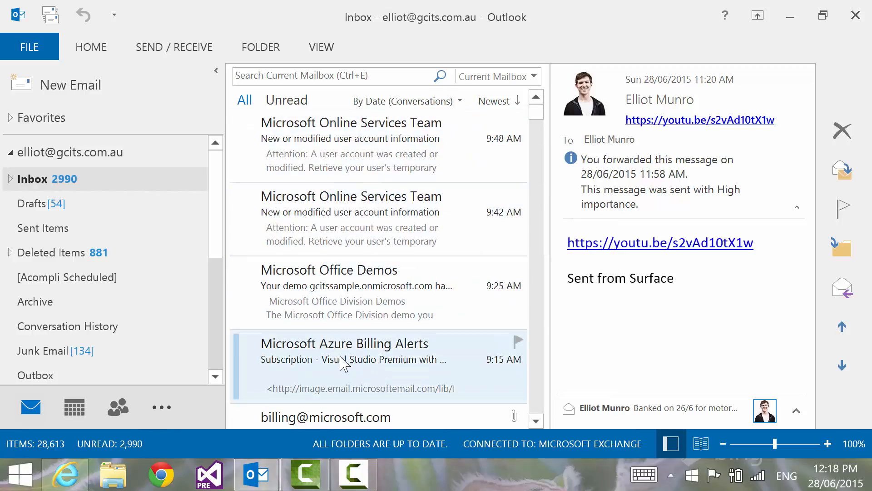
# Step: Start a new rule from the Microsoft Azure Billing Alerts message with its sender as the condition, and open the advanced options
pyautogui.rightClick(359, 352)
pyautogui.press('Escape')
pyautogui.rightClick(393, 352)
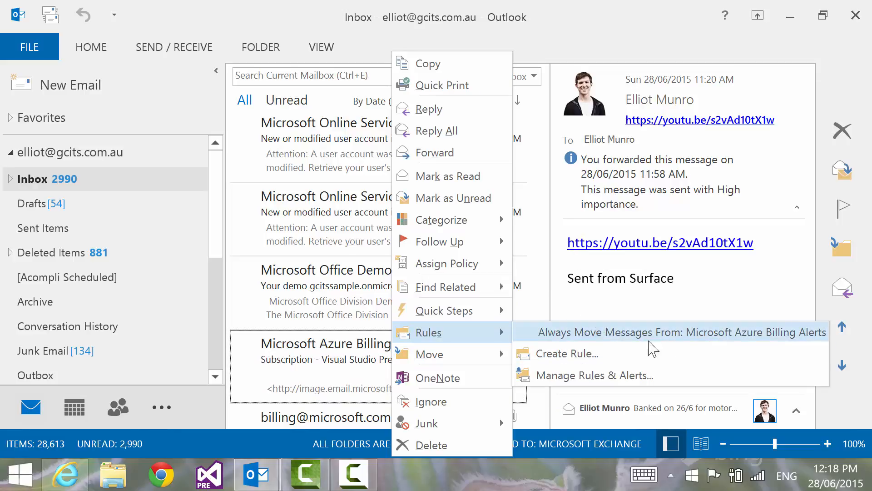
pyautogui.press('Escape')
pyautogui.press('Escape')
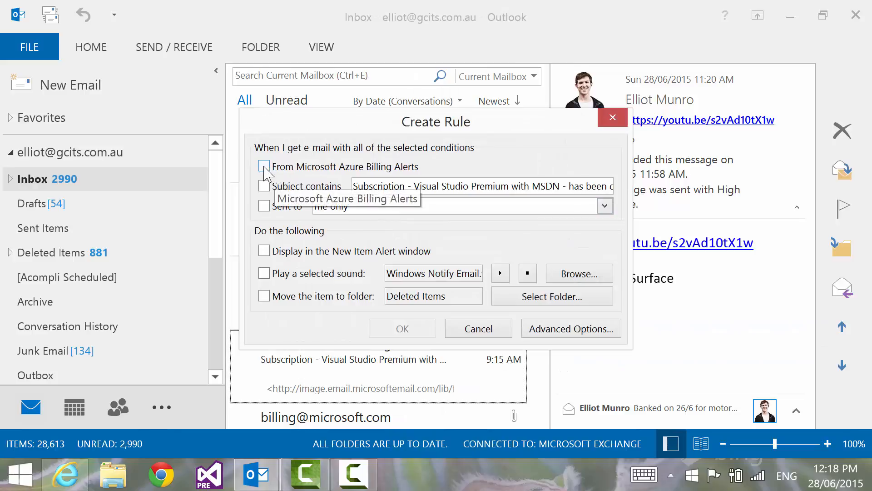
pyautogui.click(264, 167)
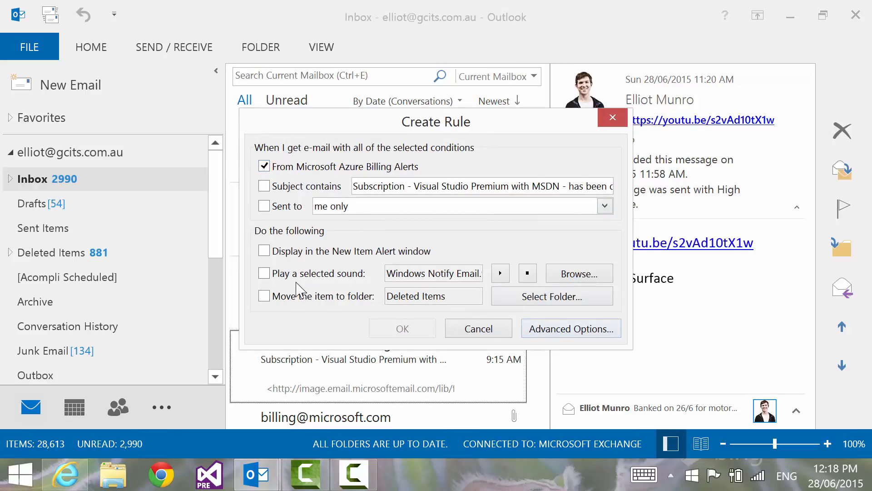
pyautogui.click(593, 328)
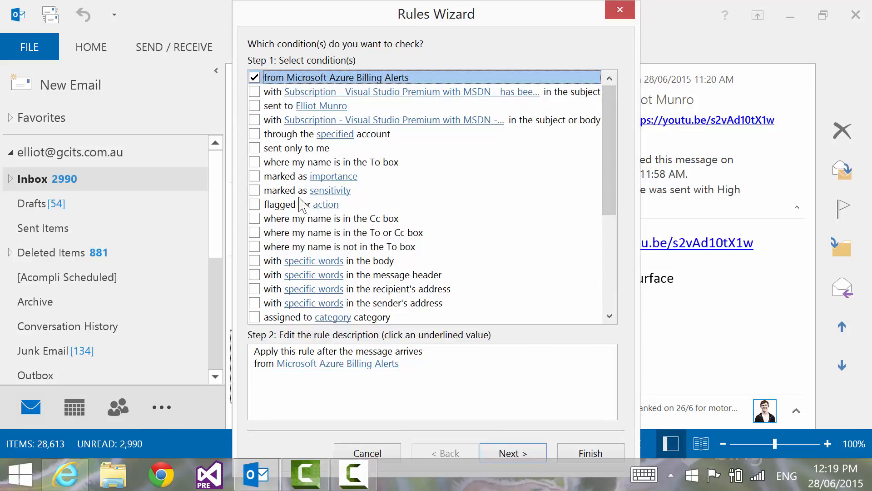
# Step: Keep only the sender condition and choose the actions to move the message to a specified folder and forward it to people or public group
pyautogui.moveTo(613, 120); pyautogui.dragTo(609, 189)
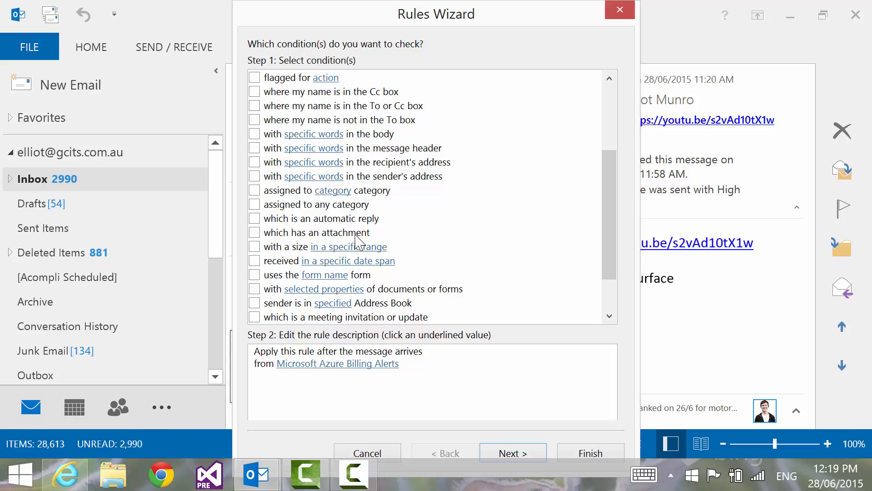
pyautogui.moveTo(609, 200); pyautogui.dragTo(613, 254)
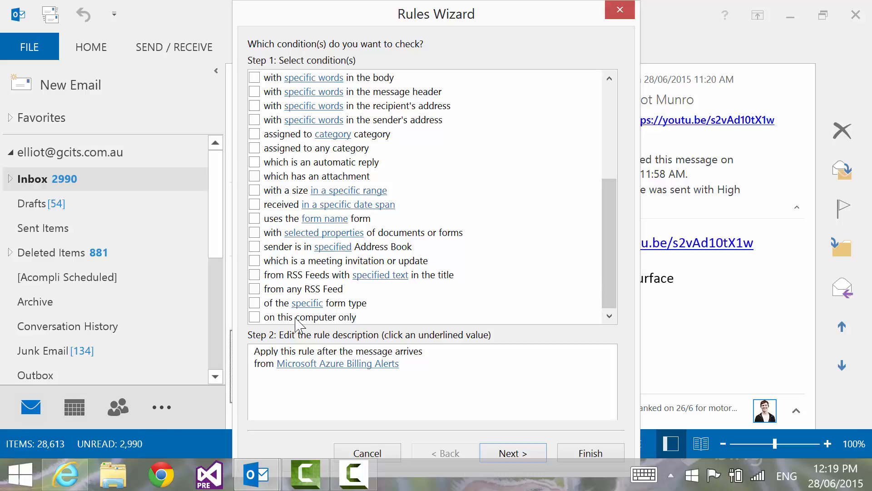
pyautogui.click(509, 453)
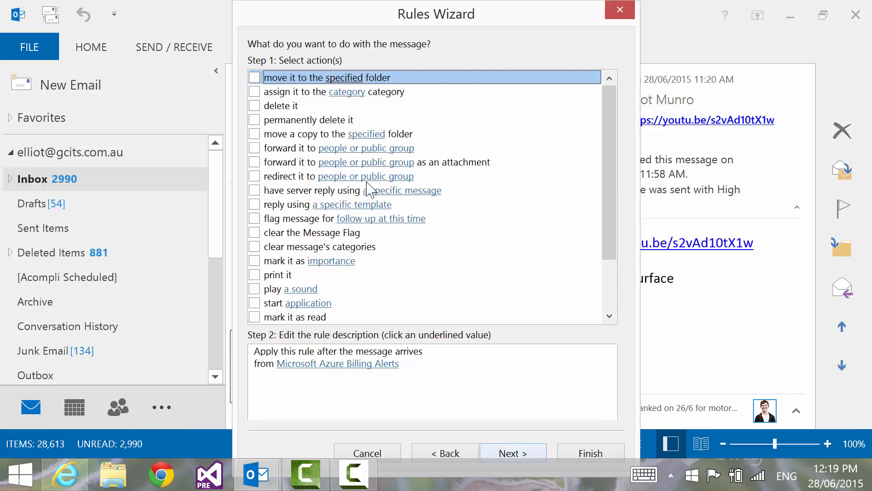
pyautogui.click(255, 78)
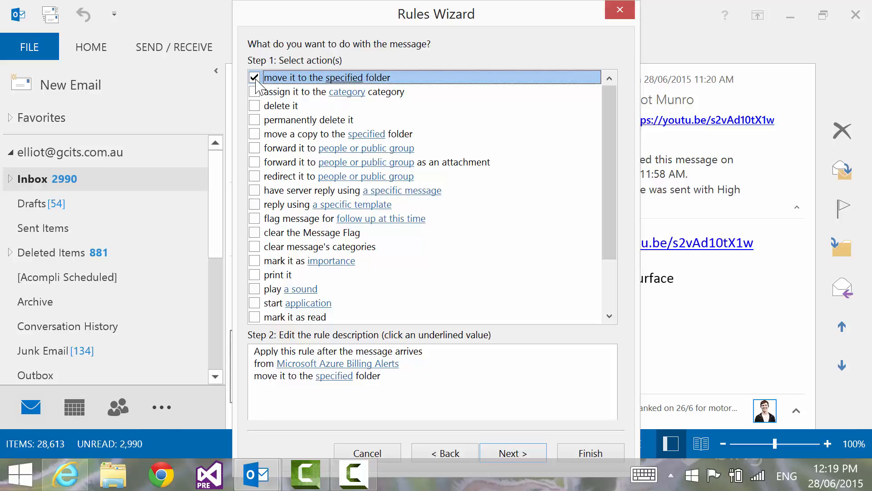
pyautogui.click(255, 148)
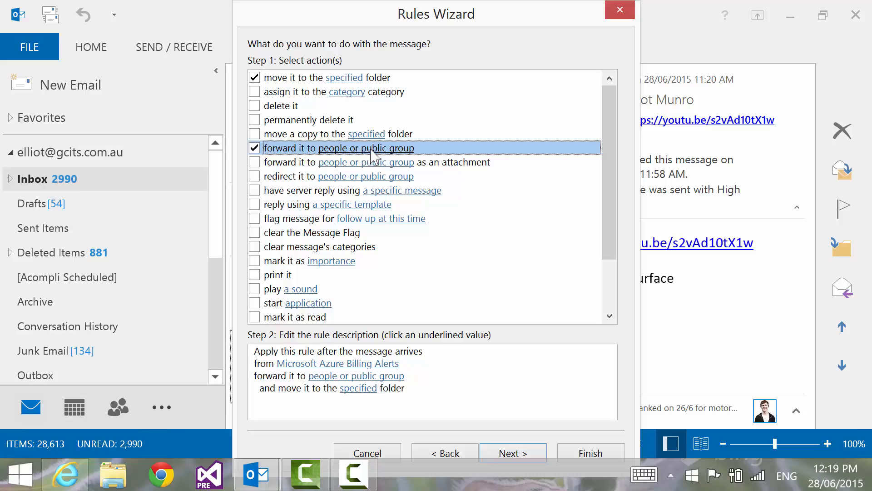
pyautogui.moveTo(373, 154); pyautogui.dragTo(500, 76)
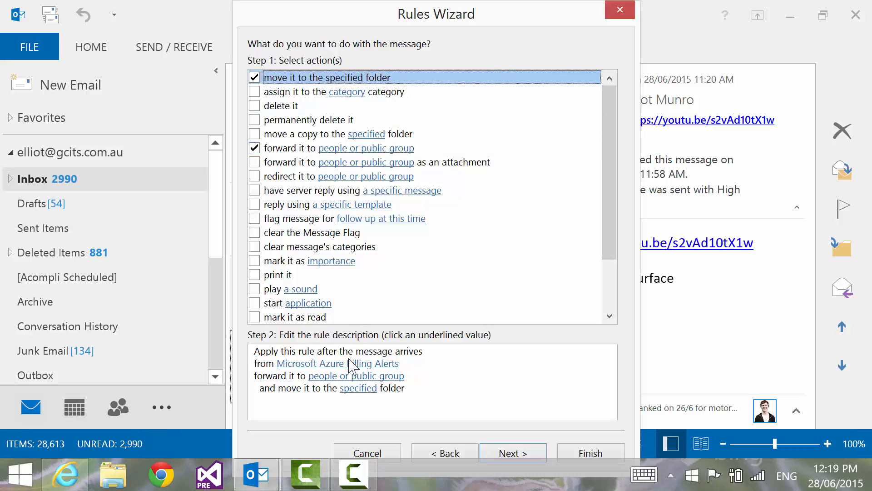
# Step: Add the first colleague from the address book as the rule's forwarding recipient, leaving no stray text in the recipient field
pyautogui.click(354, 376)
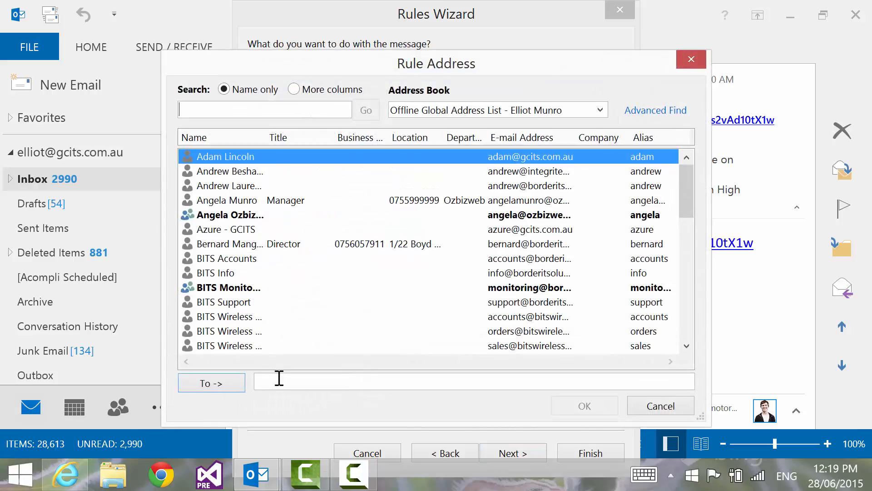
pyautogui.click(276, 378)
pyautogui.write('james')
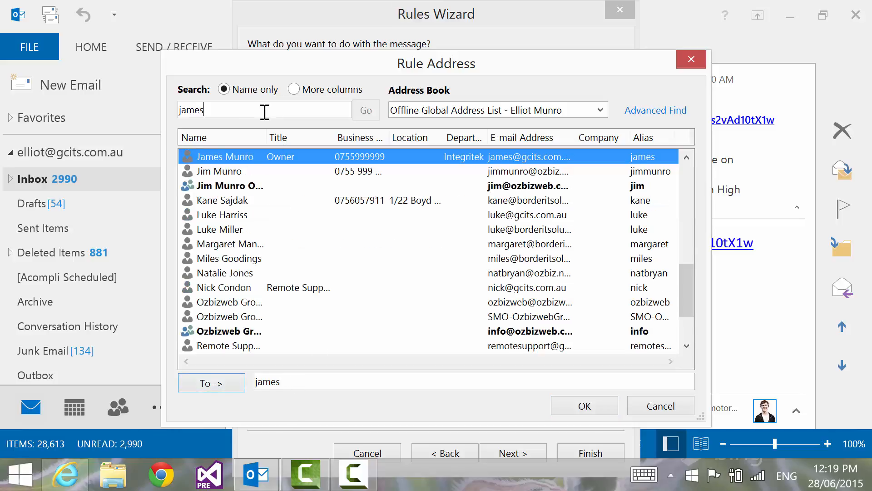
pyautogui.doubleClick(303, 160)
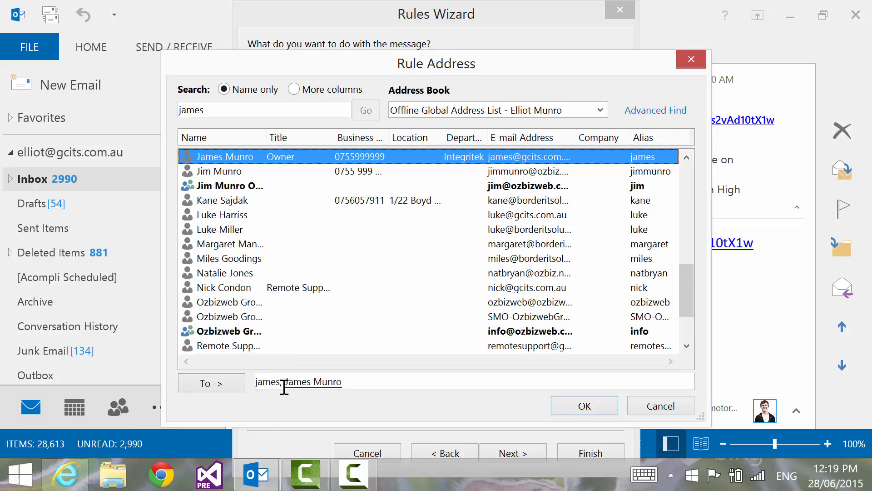
pyautogui.moveTo(284, 387); pyautogui.dragTo(167, 390)
pyautogui.press('BackSpace')
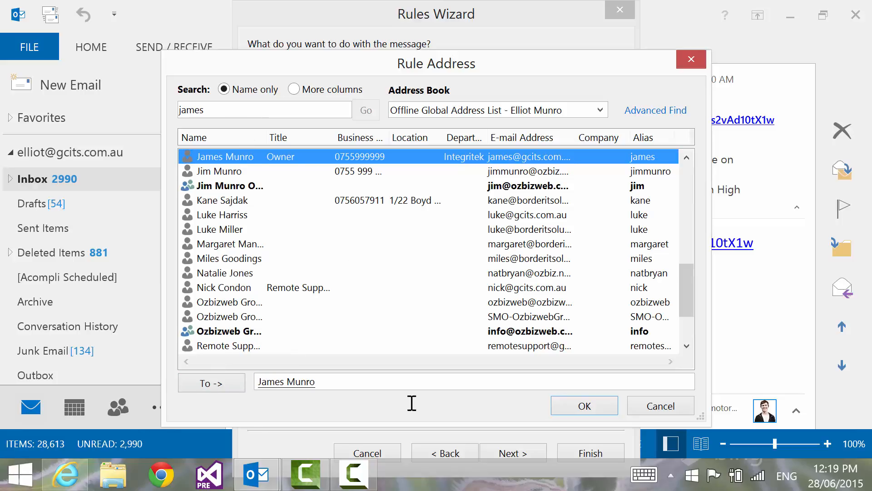
# Step: Search the address book for a second colleague, add them once as a forwarding recipient, and confirm the recipient list
pyautogui.moveTo(237, 108); pyautogui.dragTo(130, 99)
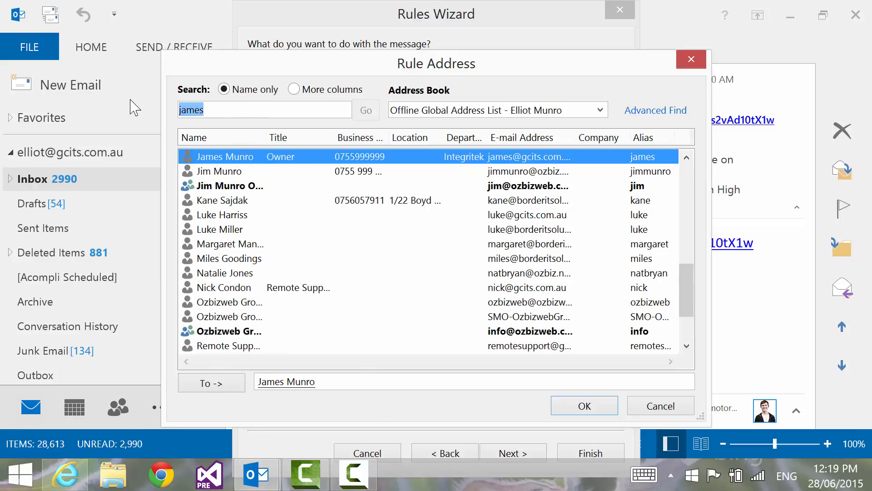
pyautogui.write('blair')
pyautogui.press('Return')
pyautogui.doubleClick(223, 157)
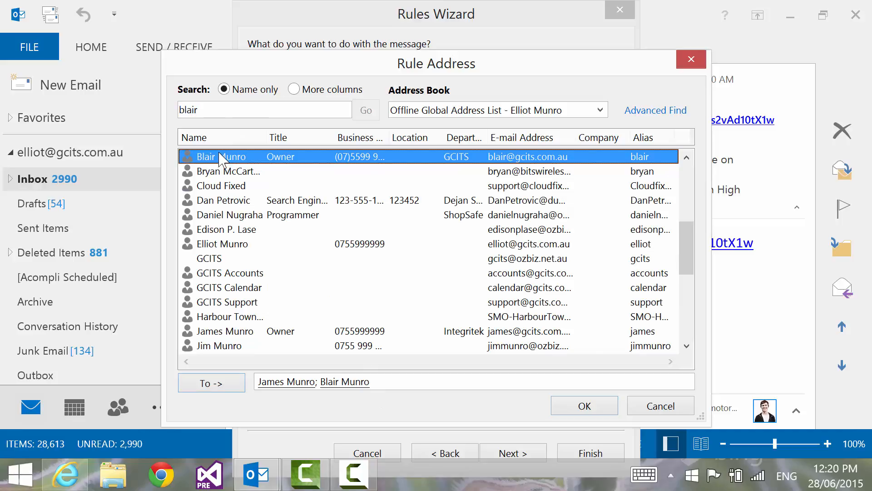
pyautogui.click(369, 382)
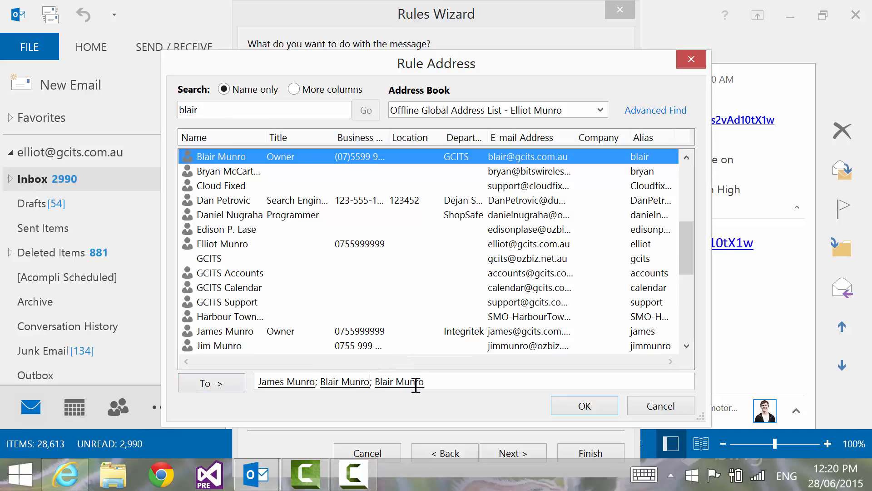
pyautogui.press('Delete')
pyautogui.press('Delete')
pyautogui.press('Delete')
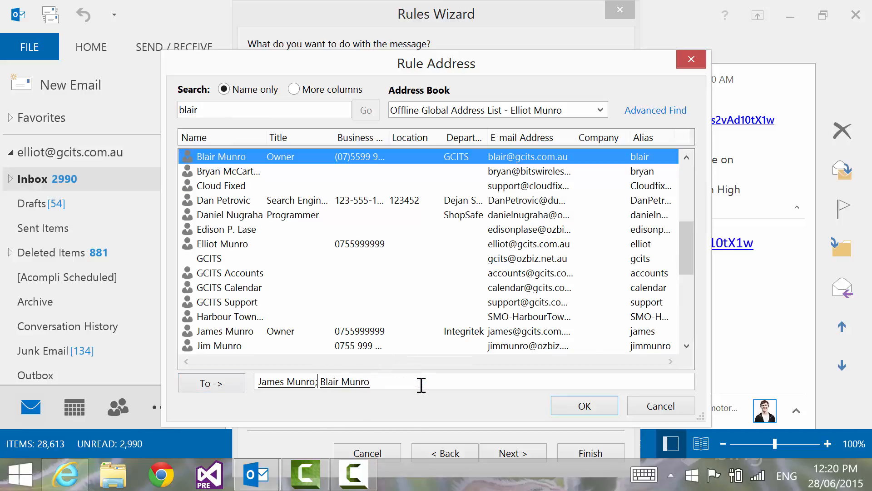
pyautogui.click(584, 405)
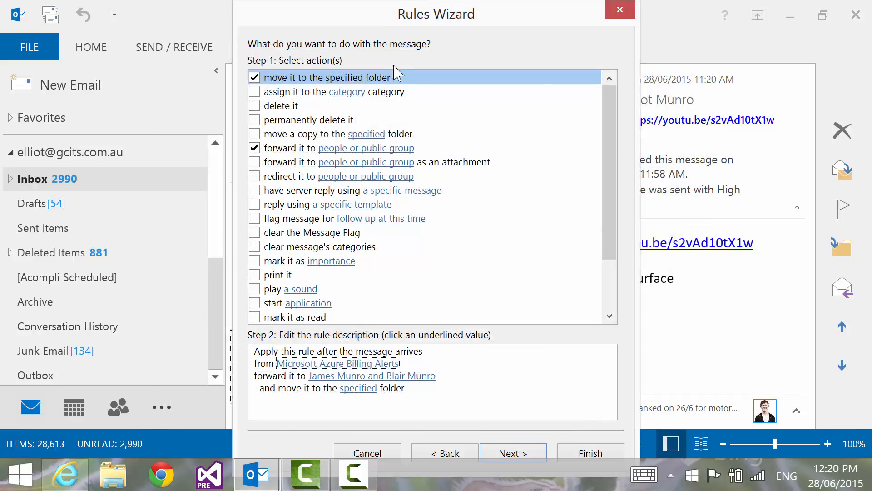
# Step: Set the rule's destination folder to GCITS inside the Inbox
pyautogui.click(358, 389)
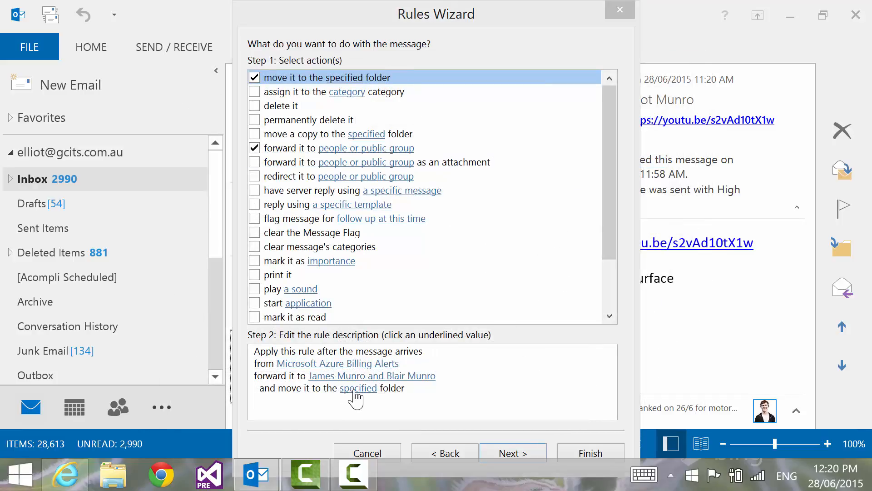
pyautogui.click(310, 177)
pyautogui.click(400, 179)
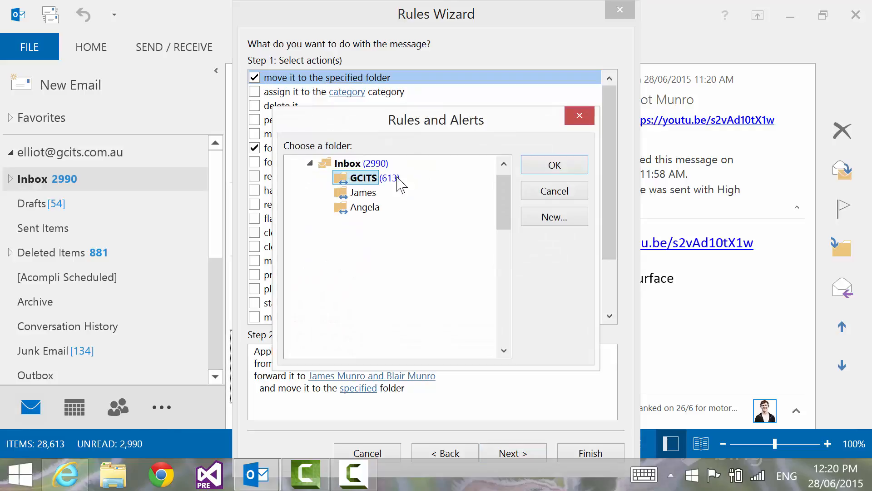
pyautogui.click(556, 166)
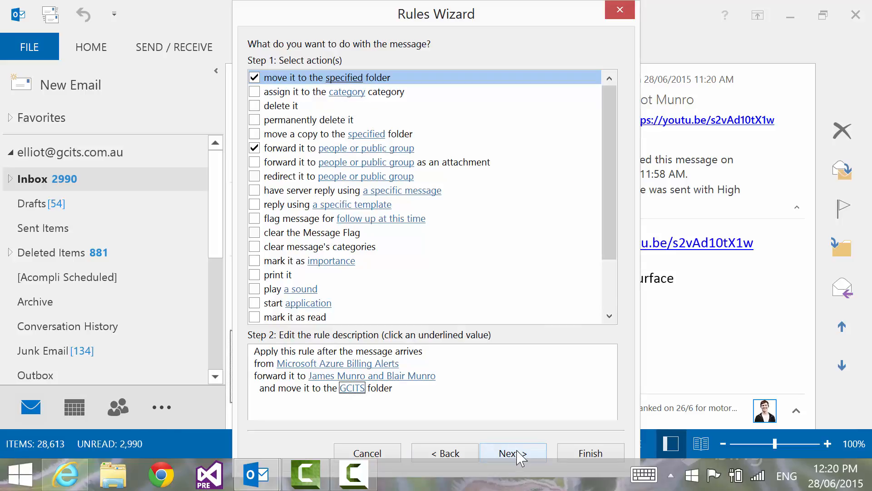
# Step: Finish the Microsoft Azure Billing Alerts rule without any exceptions and with the rule turned on
pyautogui.click(521, 455)
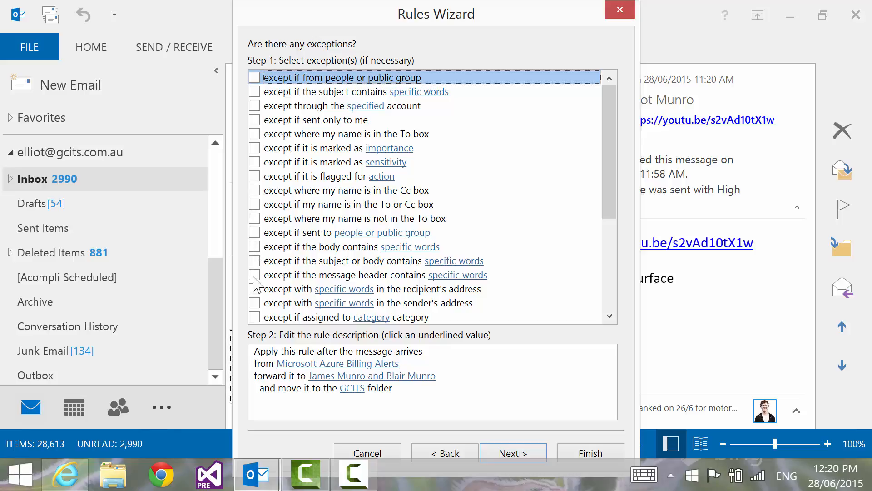
pyautogui.moveTo(613, 132); pyautogui.dragTo(611, 225)
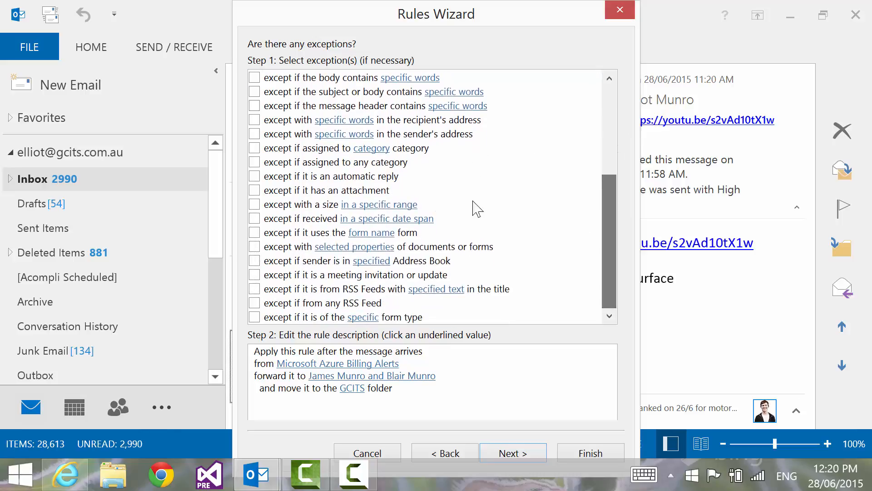
pyautogui.click(513, 453)
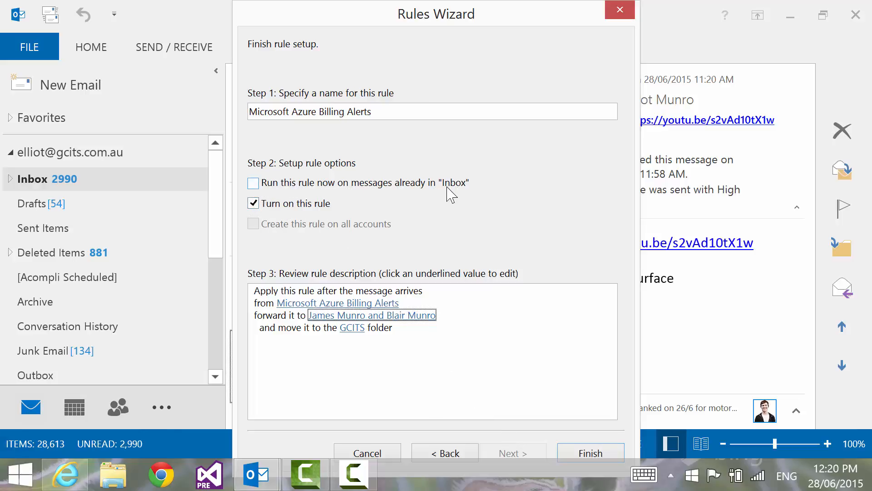
pyautogui.click(252, 198)
pyautogui.click(589, 453)
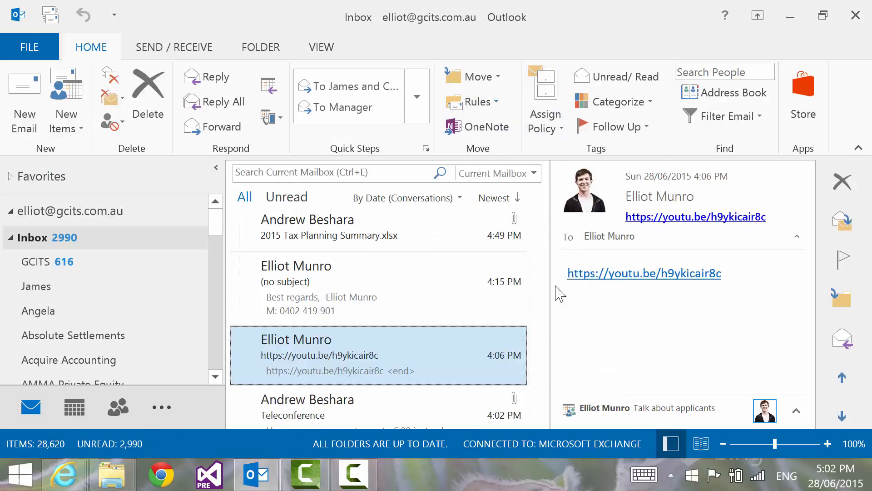
# Step: Open the management window for the mailbox's existing rules and alerts through the account information page
pyautogui.click(497, 103)
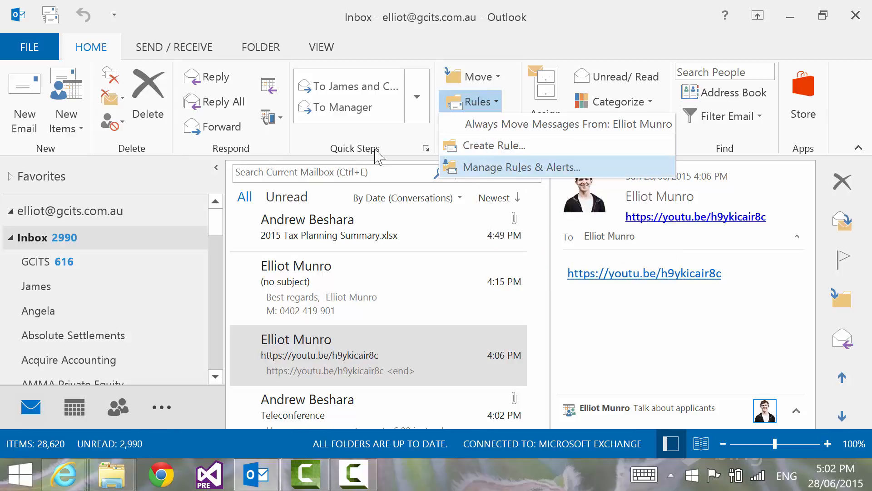
pyautogui.click(39, 51)
pyautogui.click(30, 47)
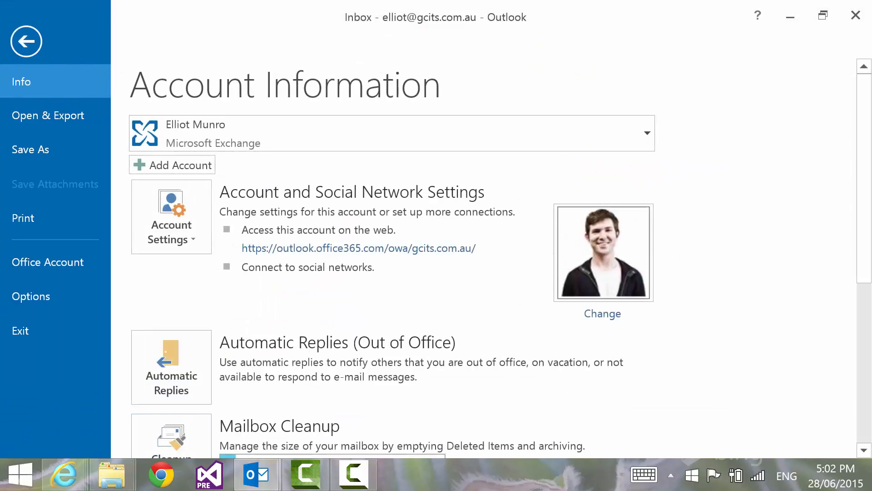
pyautogui.scroll(-5, 436, 262)
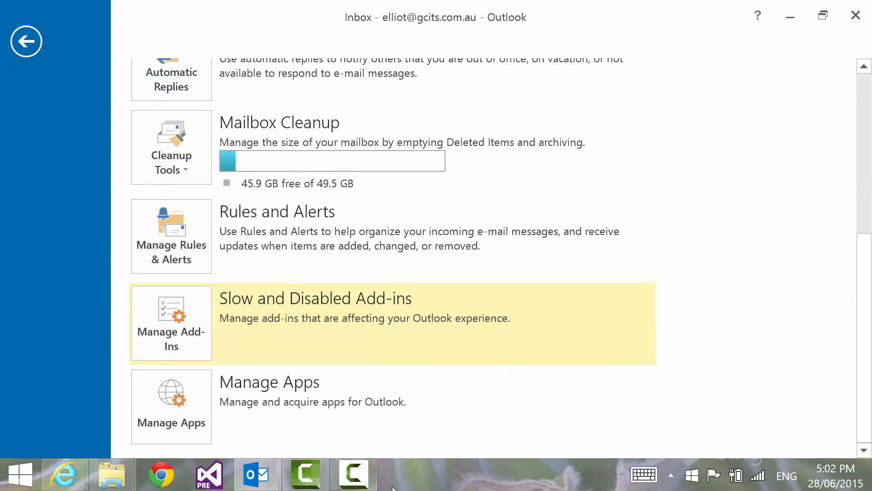
pyautogui.click(183, 248)
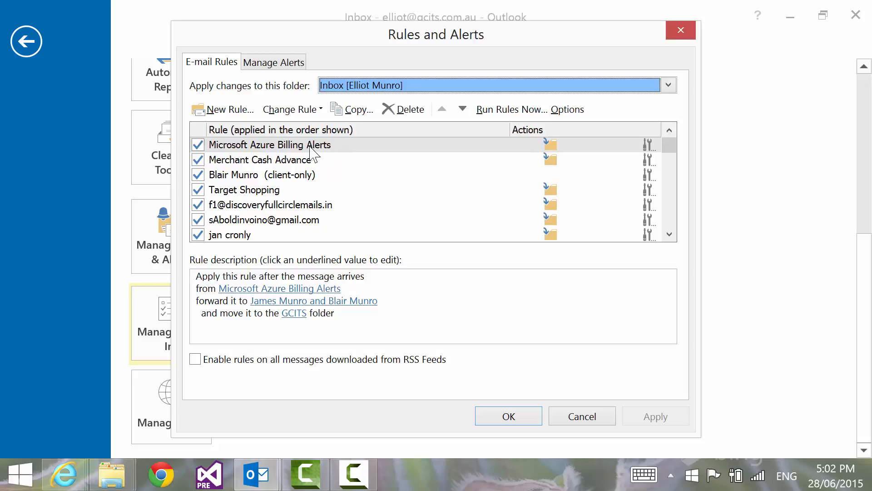
# Step: Start a new rule from a blank template that applies to messages being sent
pyautogui.click(227, 110)
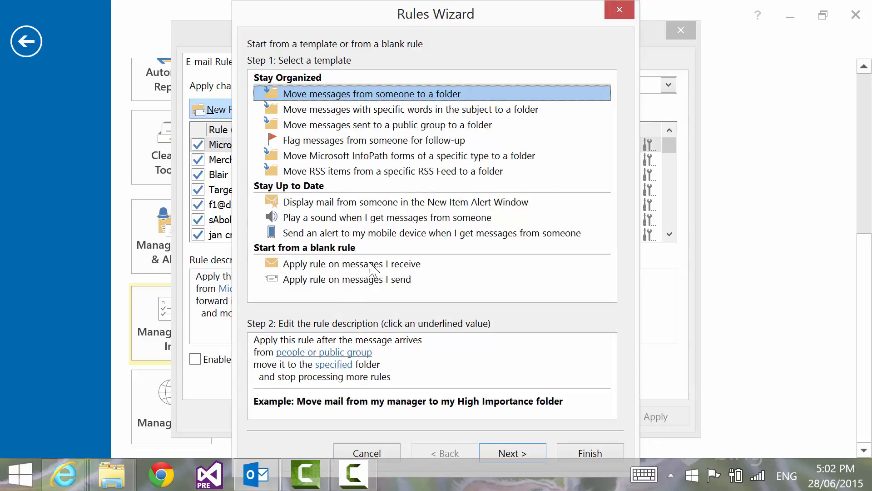
pyautogui.click(385, 285)
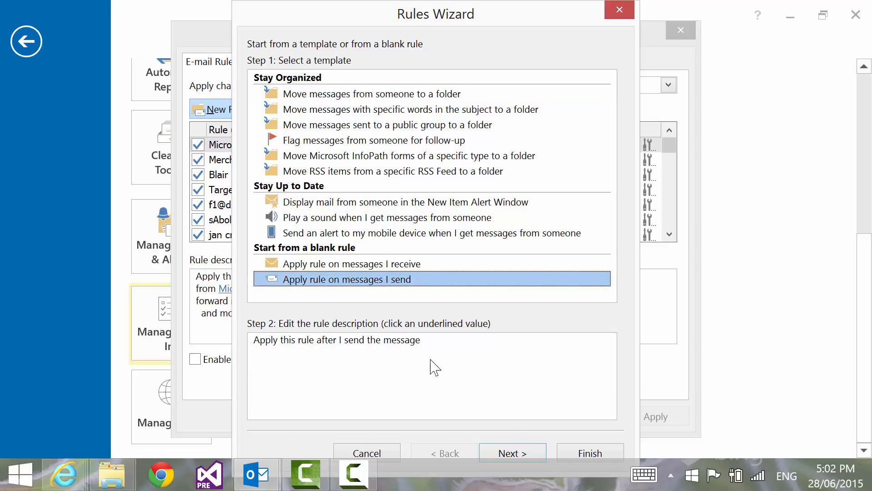
pyautogui.click(512, 452)
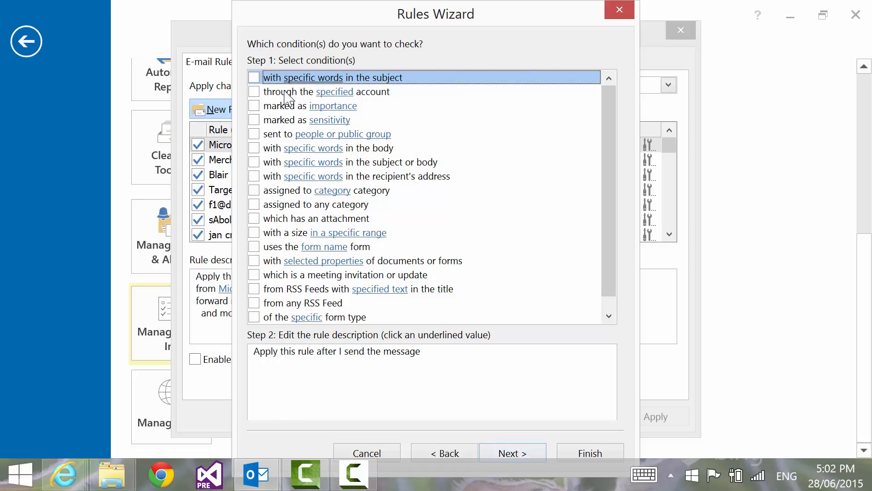
# Step: Add a condition for specific words in the subject, with "hello" and "world" as the search words
pyautogui.click(254, 77)
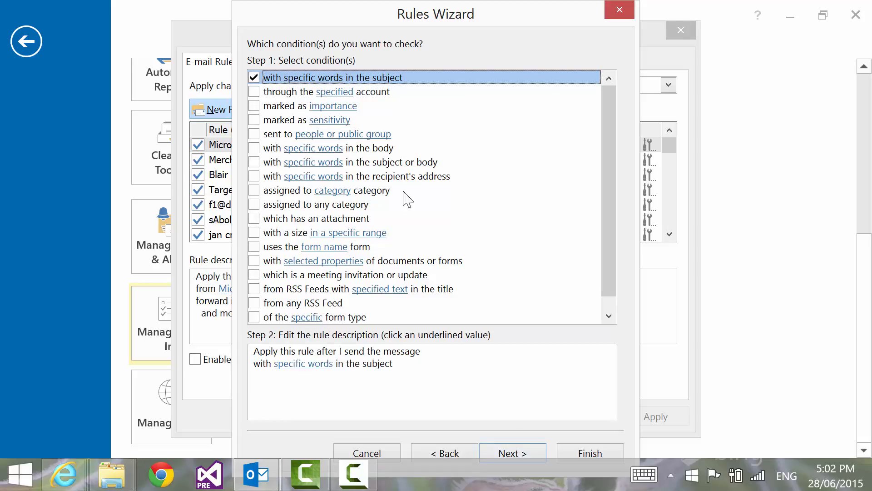
pyautogui.click(324, 365)
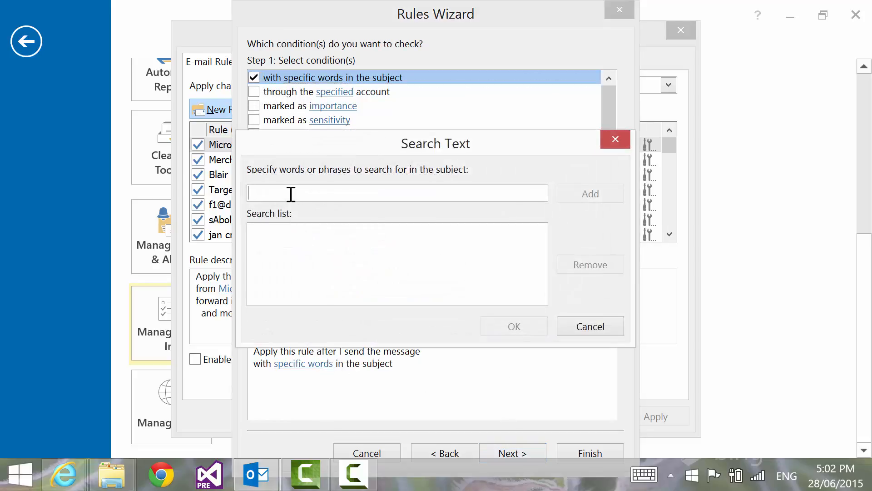
pyautogui.write('hello')
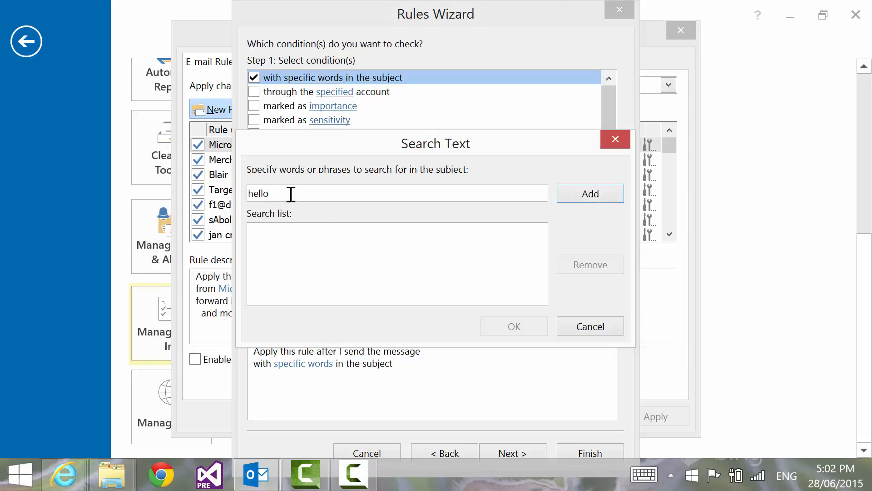
pyautogui.click(590, 199)
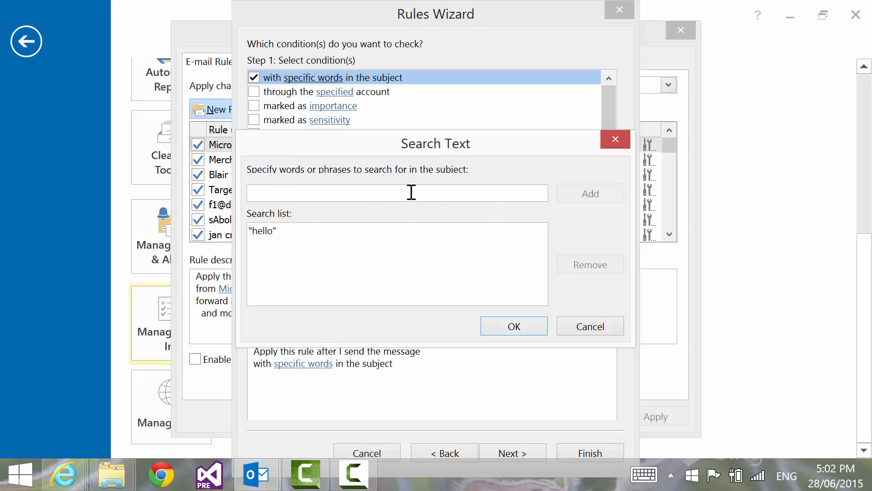
pyautogui.write('world')
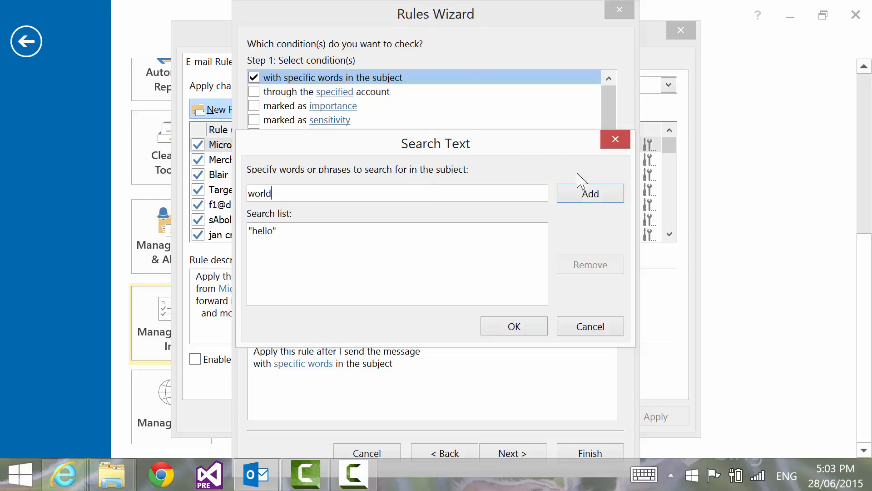
pyautogui.click(586, 196)
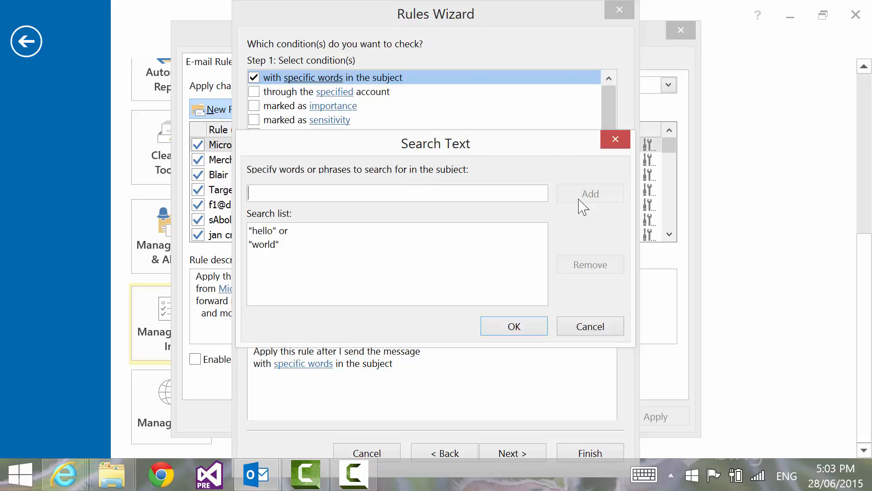
pyautogui.click(533, 331)
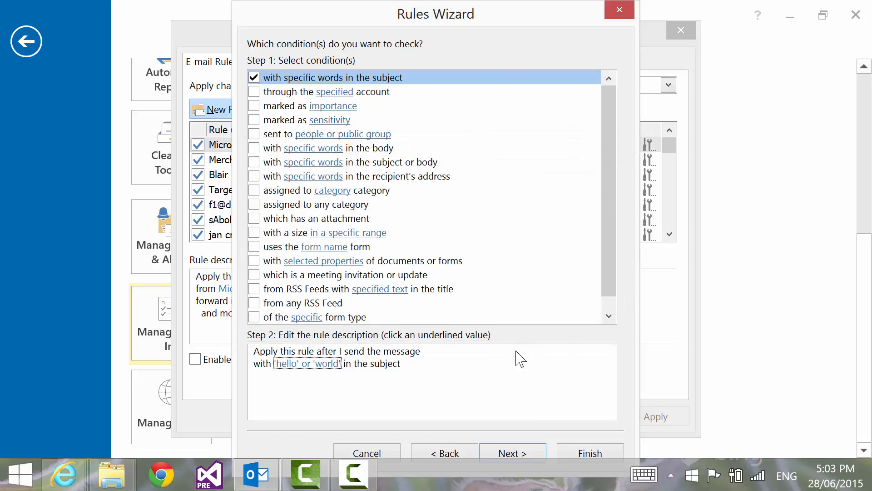
# Step: Proceed to the rule's actions and have it move a copy to the GCITS folder inside the Inbox
pyautogui.click(531, 452)
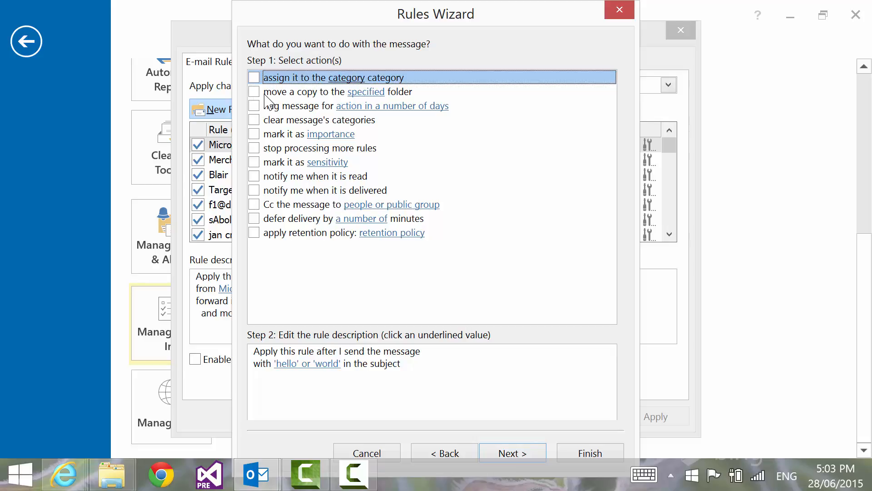
pyautogui.click(331, 93)
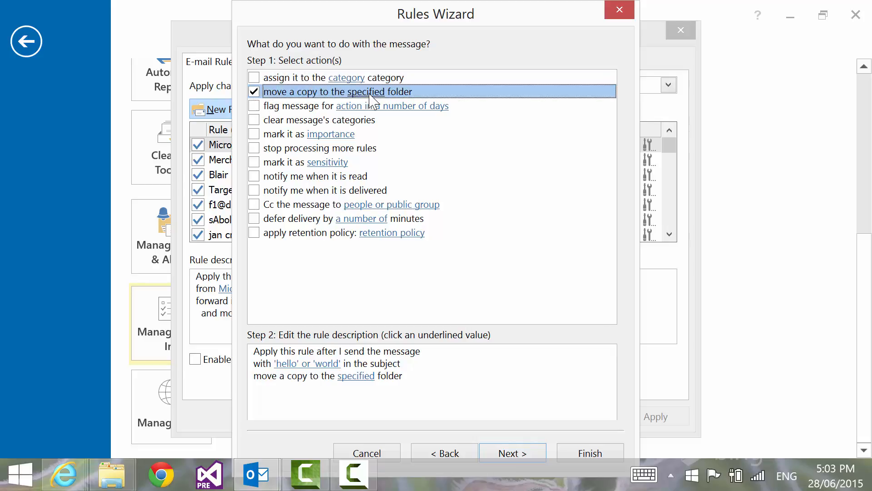
pyautogui.click(356, 376)
pyautogui.click(369, 179)
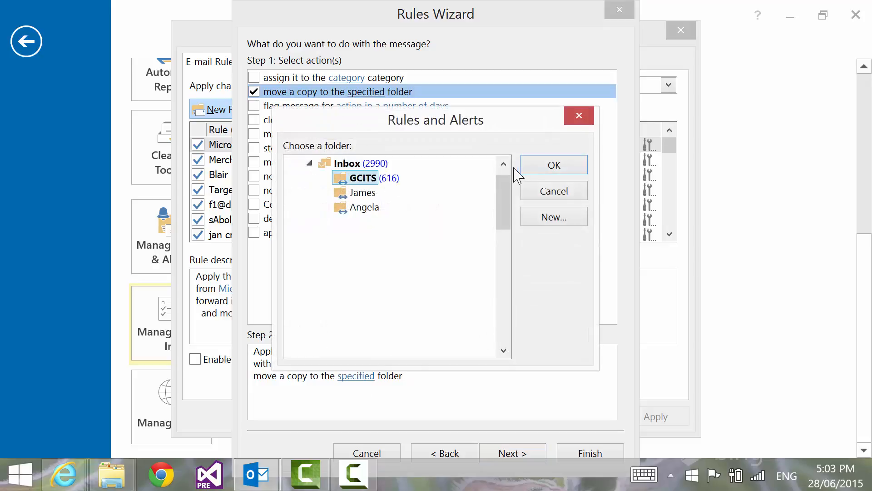
pyautogui.click(538, 165)
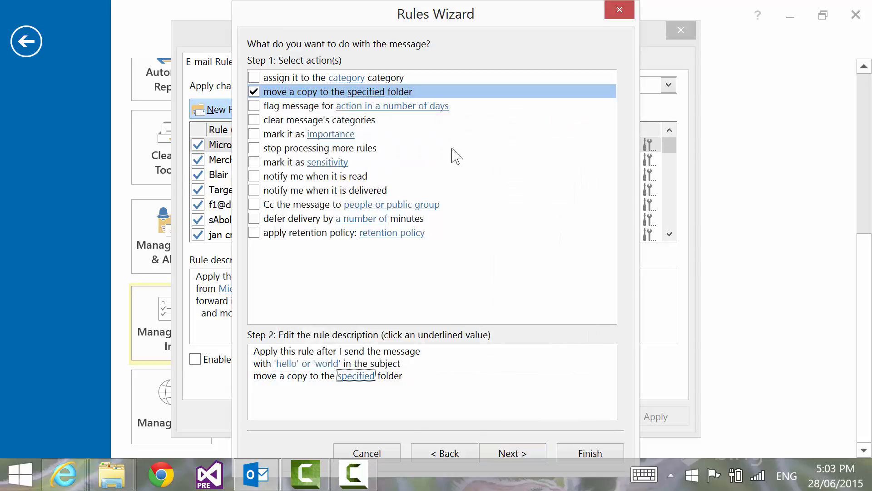
# Step: Add an action that marks the message as High importance
pyautogui.click(254, 134)
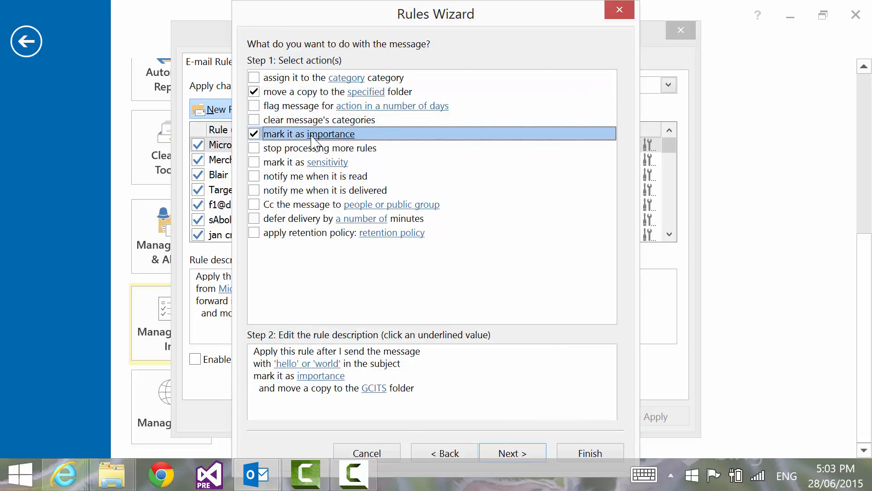
pyautogui.click(328, 377)
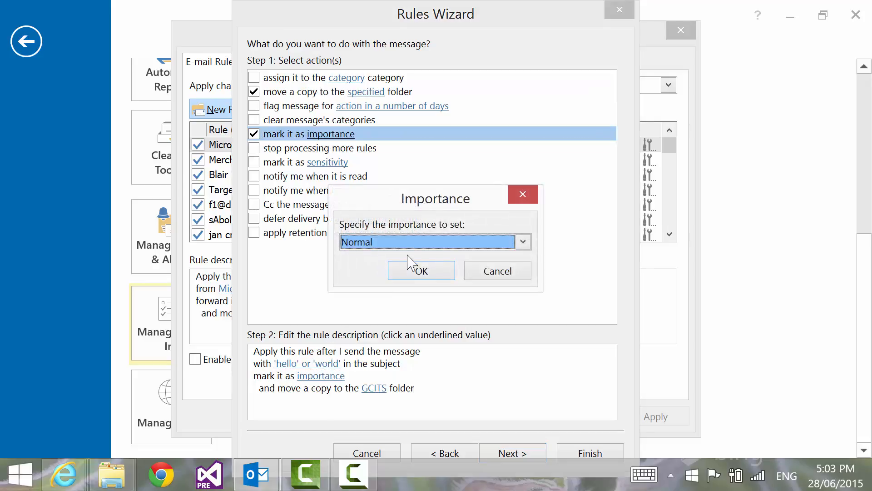
pyautogui.click(406, 243)
pyautogui.click(394, 287)
pyautogui.click(421, 271)
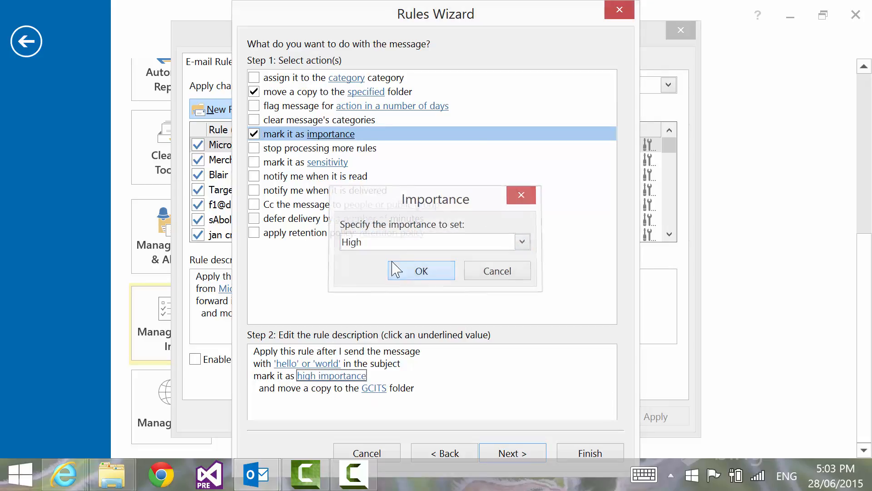
# Step: Add an action that Ccs the message to people, choosing from the Offline Global Address List
pyautogui.click(254, 205)
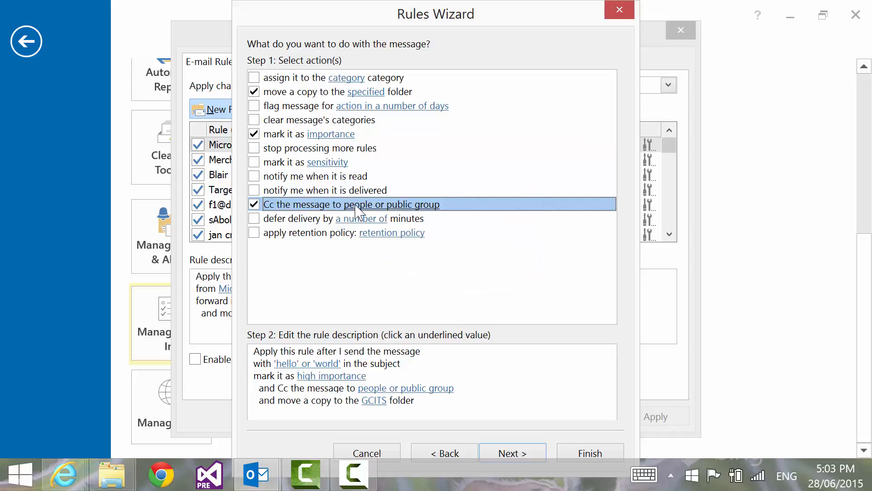
pyautogui.click(398, 389)
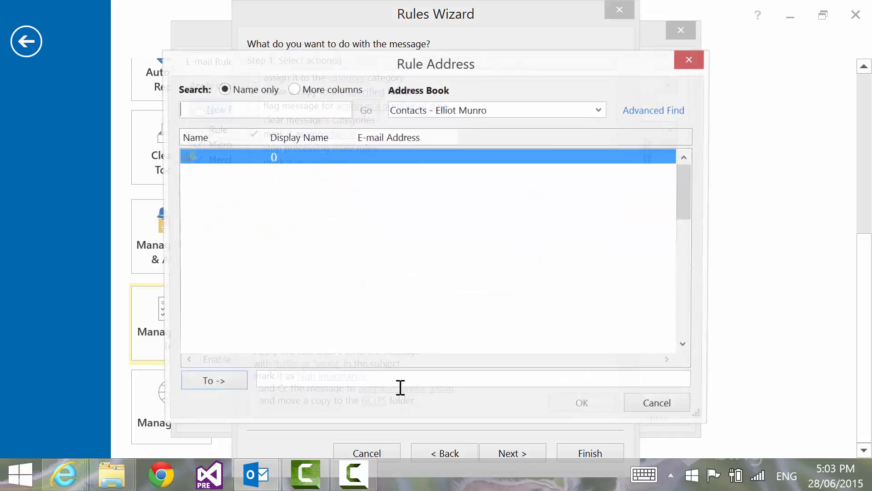
pyautogui.click(518, 117)
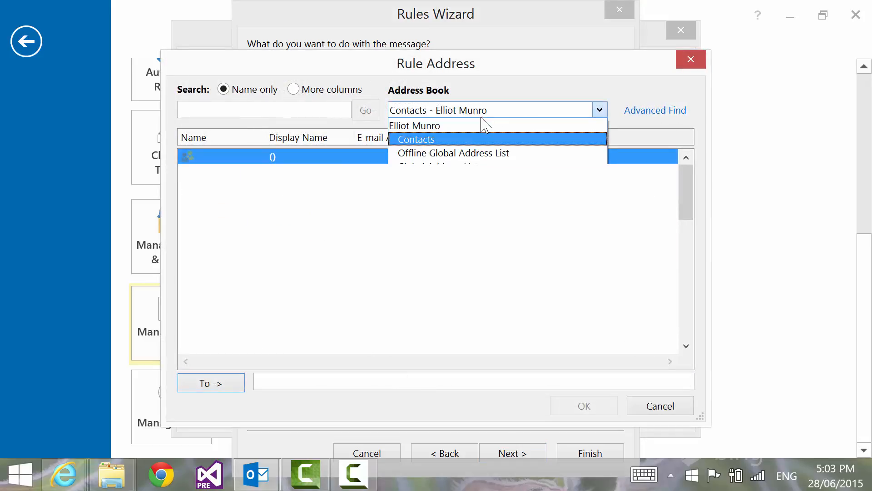
pyautogui.click(473, 153)
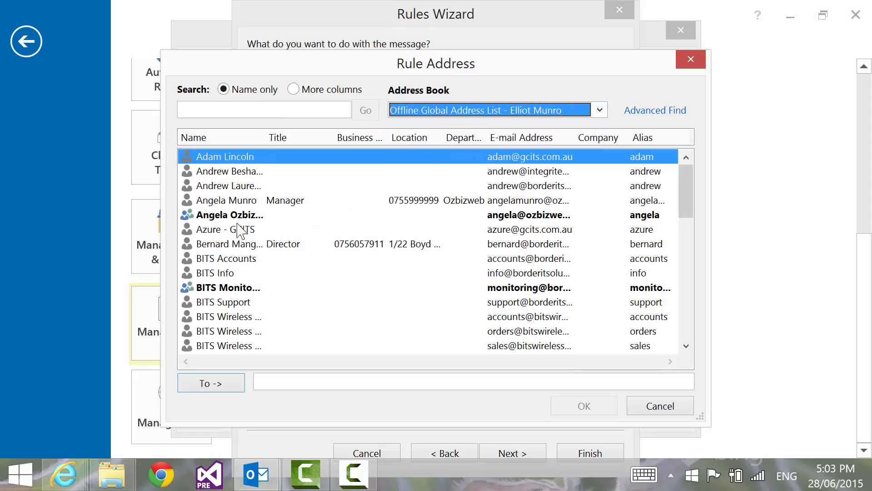
# Step: Search the address list for a colleague by first name, keep them once as the Cc recipient, and confirm
pyautogui.click(242, 110)
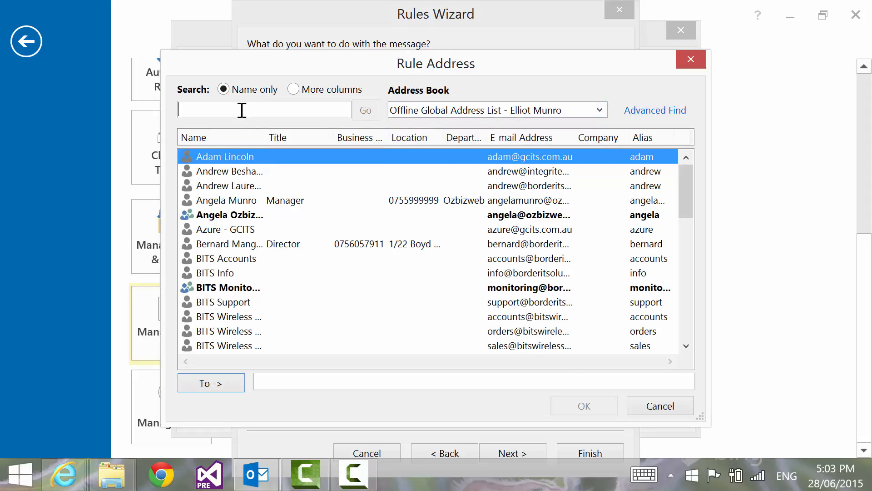
pyautogui.write('james')
pyautogui.press('Return')
pyautogui.doubleClick(267, 160)
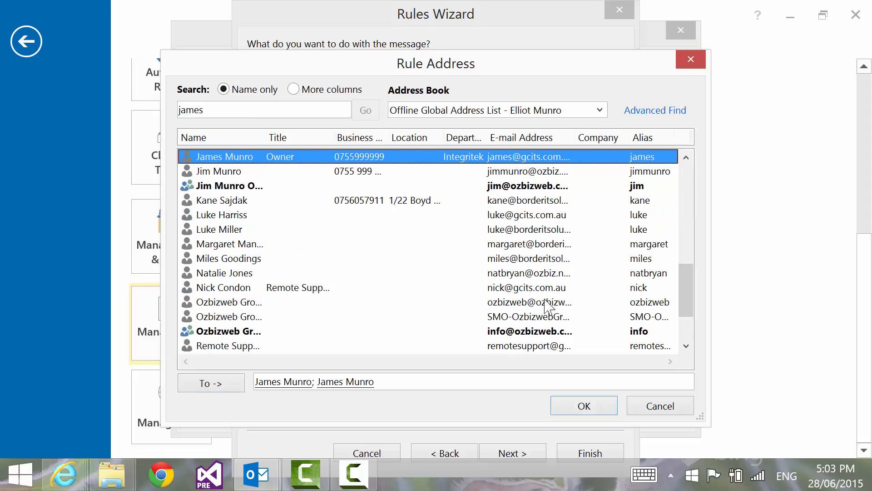
pyautogui.click(479, 387)
pyautogui.press('BackSpace')
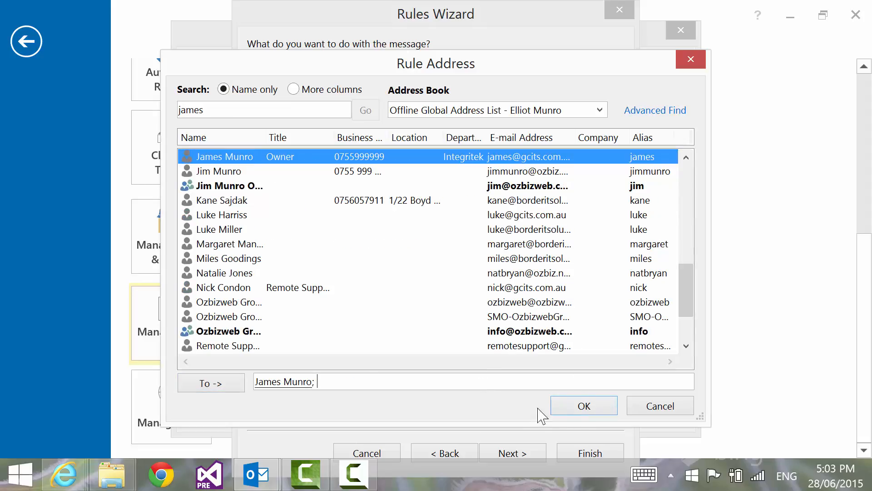
pyautogui.click(584, 406)
pyautogui.click(352, 302)
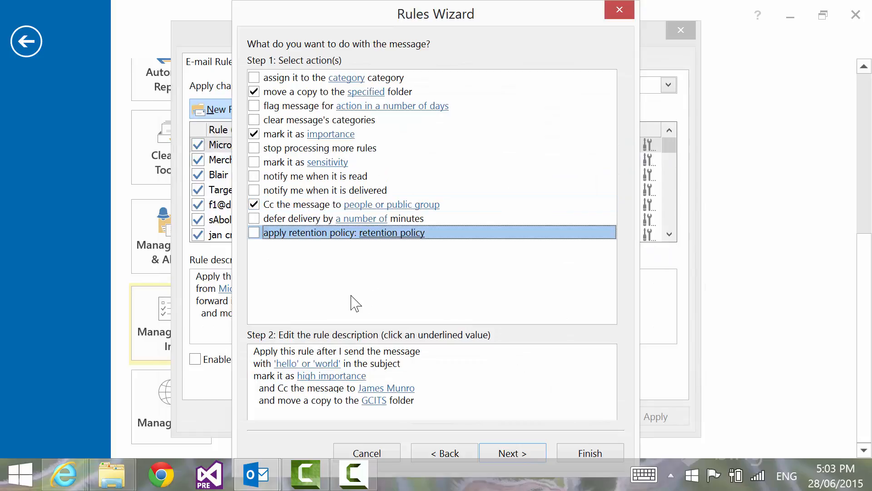
# Step: Go through the exceptions without choosing any, review the final rule setup, and discard the new rule
pyautogui.click(526, 459)
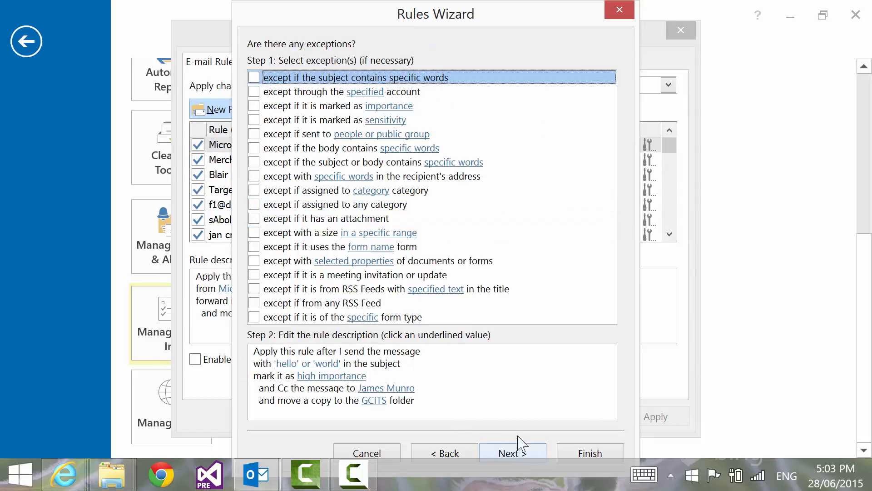
pyautogui.click(534, 459)
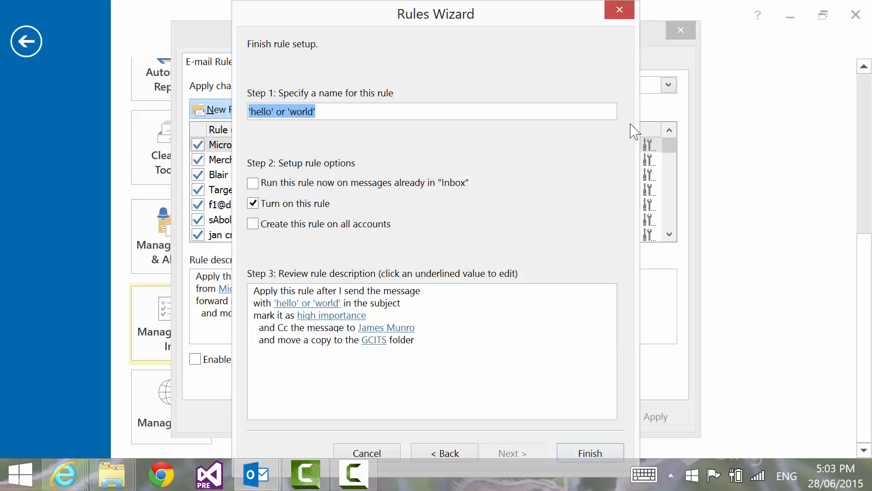
pyautogui.click(620, 11)
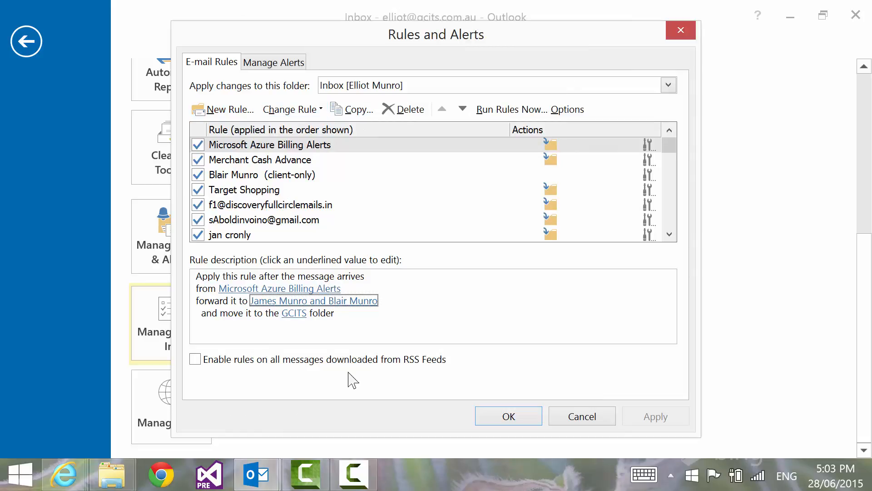
pyautogui.click(353, 474)
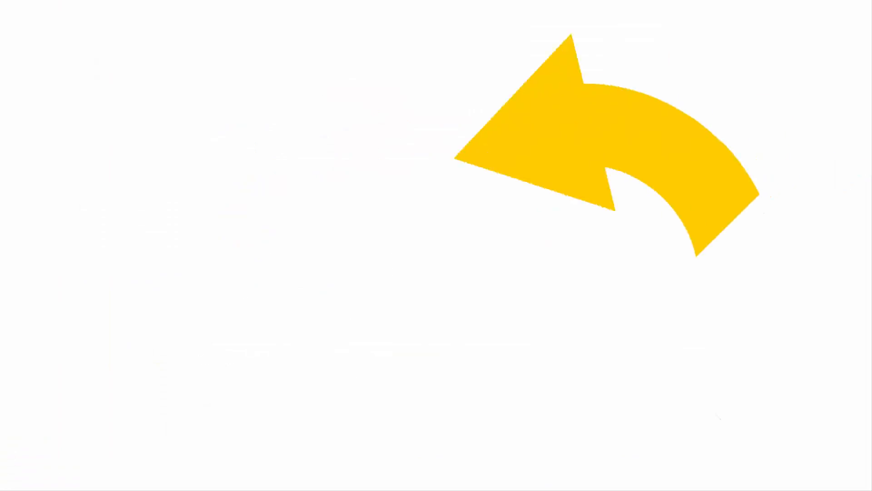